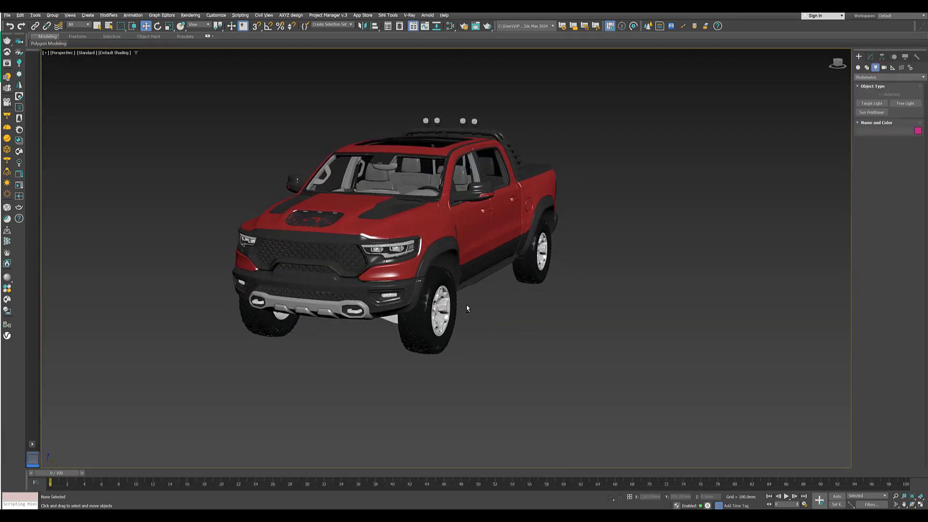
Step: Frame the truck in a front three-quarter perspective and create a Corona camera from that view
scroll(469, 297, "down", 1)
middle_click_drag(469, 296, 467, 298, "alt")
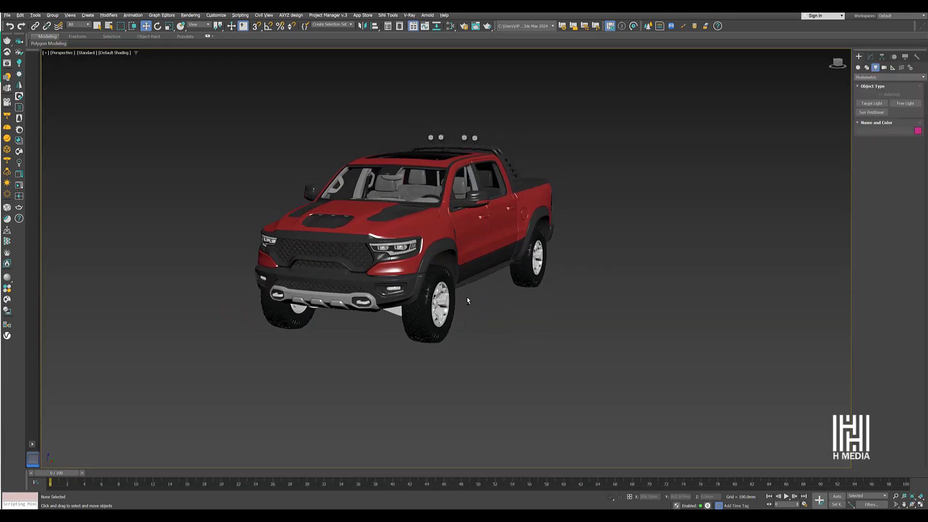
scroll(468, 300, "up", 3)
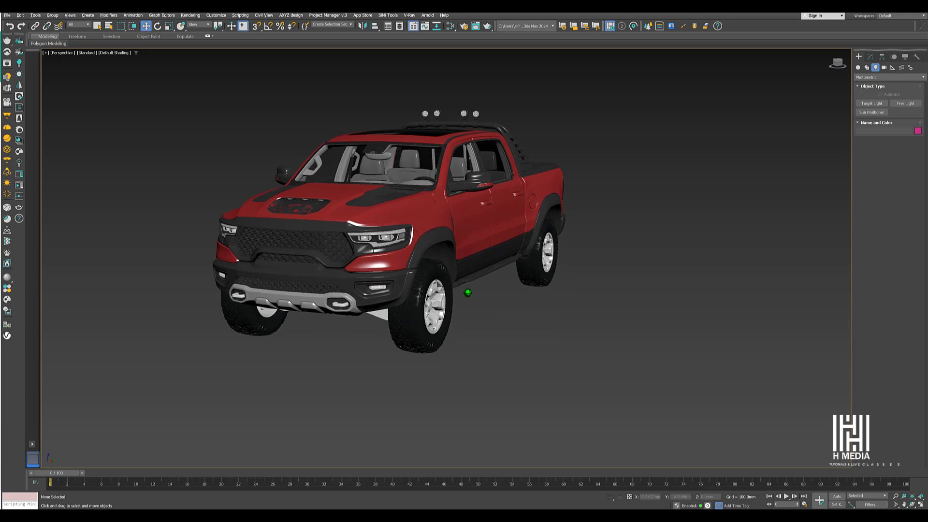
middle_click_drag(467, 285, 501, 295, "alt")
scroll(471, 284, "up", 1)
scroll(481, 291, "down", 1)
scroll(480, 291, "up", 1)
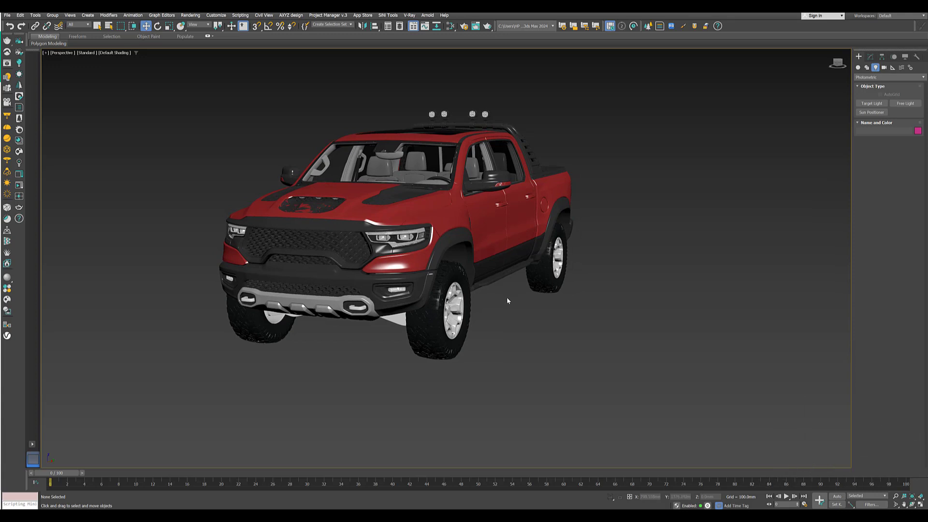
left_click(18, 52)
middle_click_drag(283, 179, 261, 215)
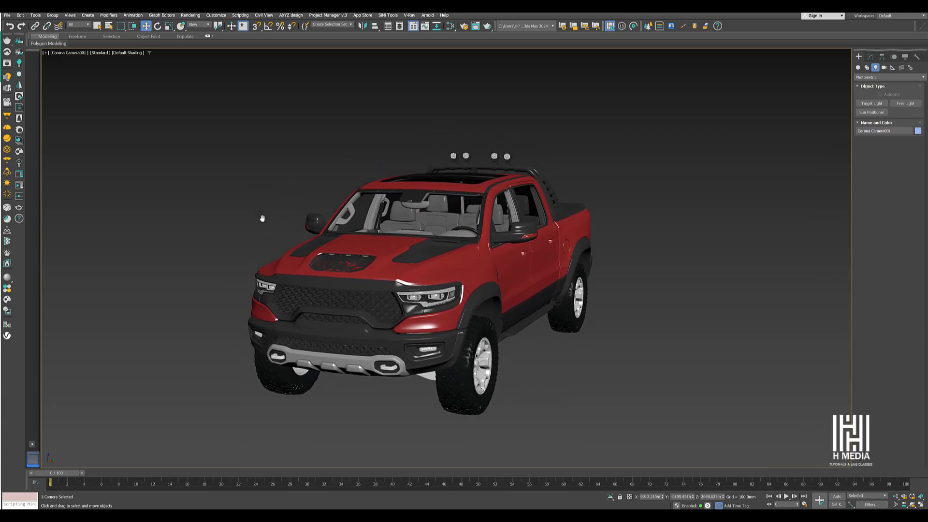
Step: Set the render output to a custom size of 1000 by 1000 and show safe frames with the truck centred in the camera view
key("F10")
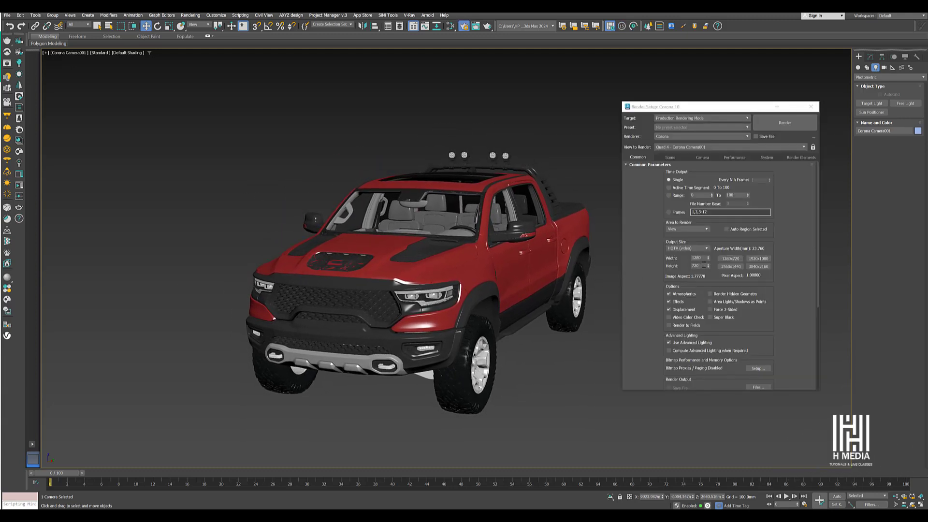
left_click(704, 249)
left_click(693, 259)
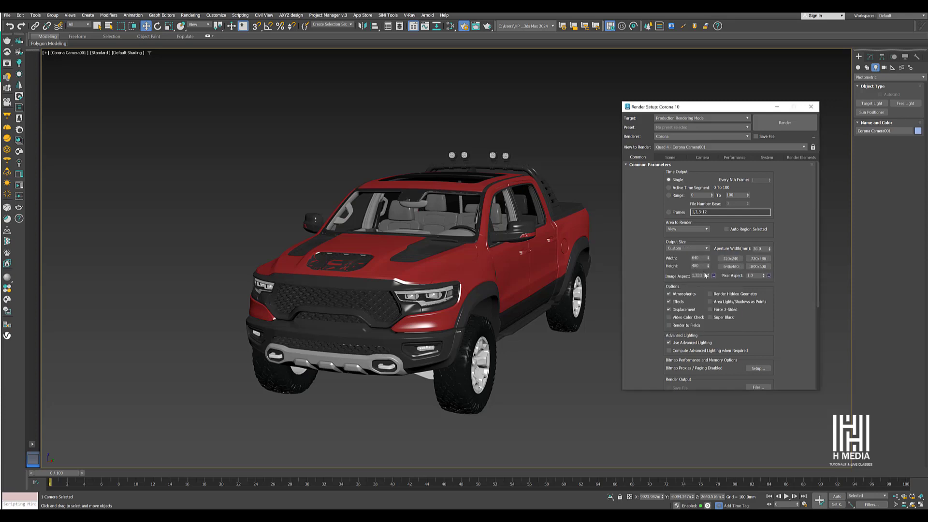
double_click(700, 259)
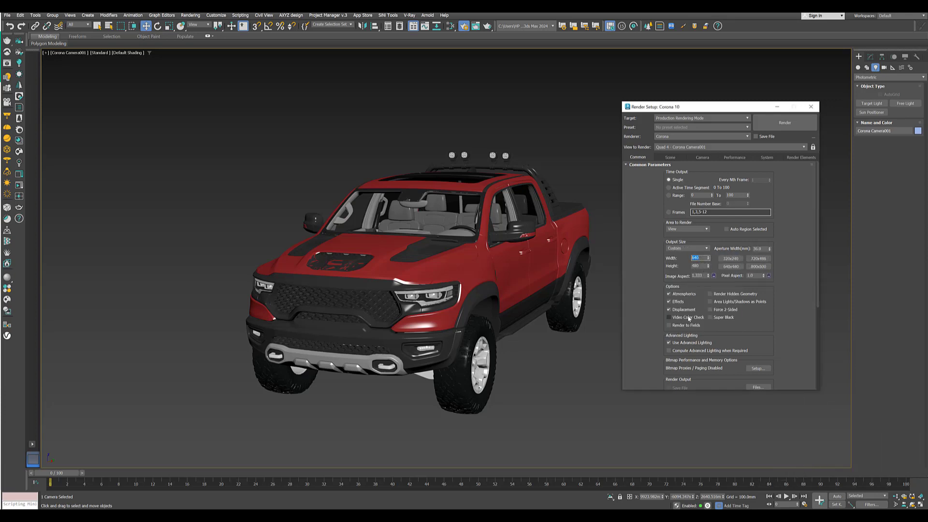
type("1000")
key("Tab")
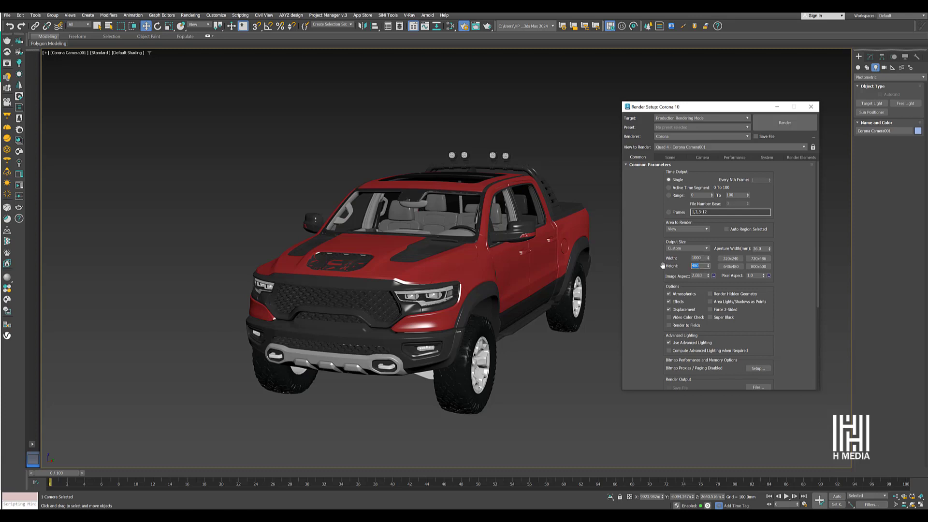
type("1000")
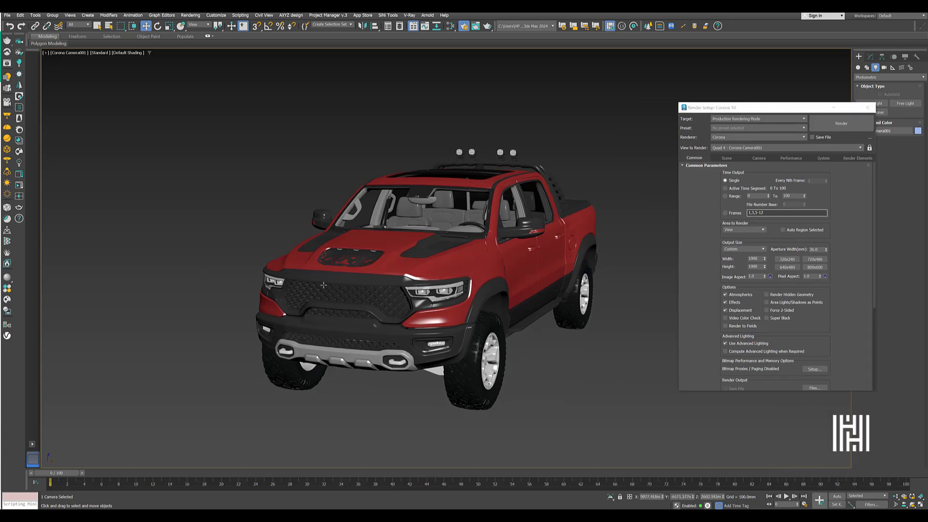
key("shift+f")
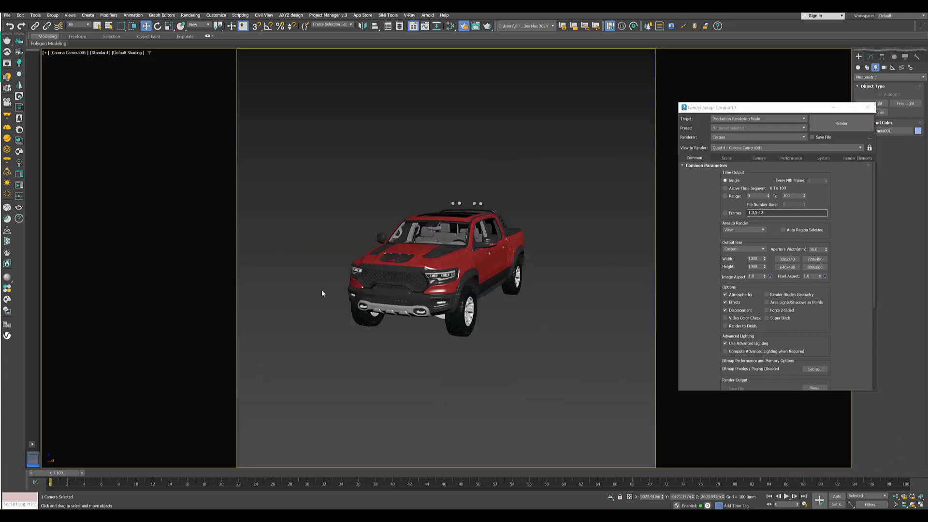
middle_click_drag(372, 268, 389, 265)
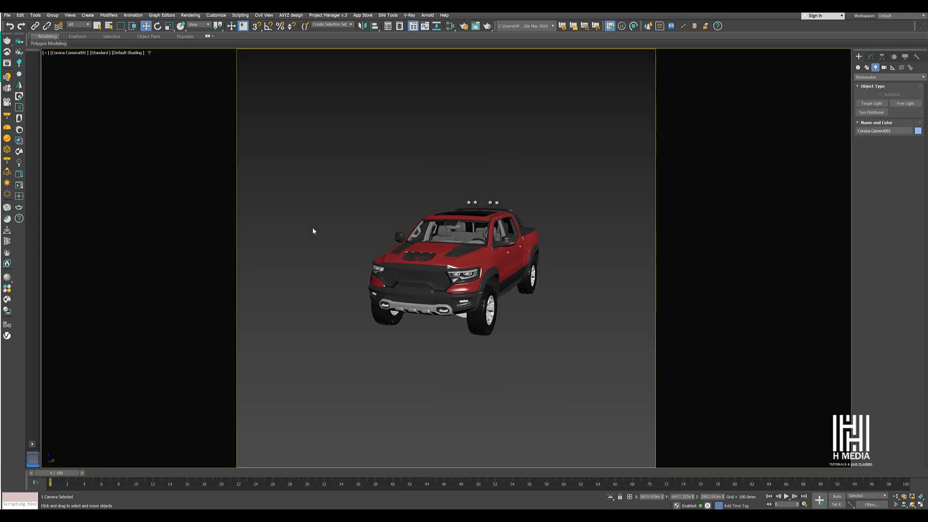
Step: Load leadenhall_market_4k.exr into a new Corona Bitmap map in the Slate Material Editor
left_click(450, 25)
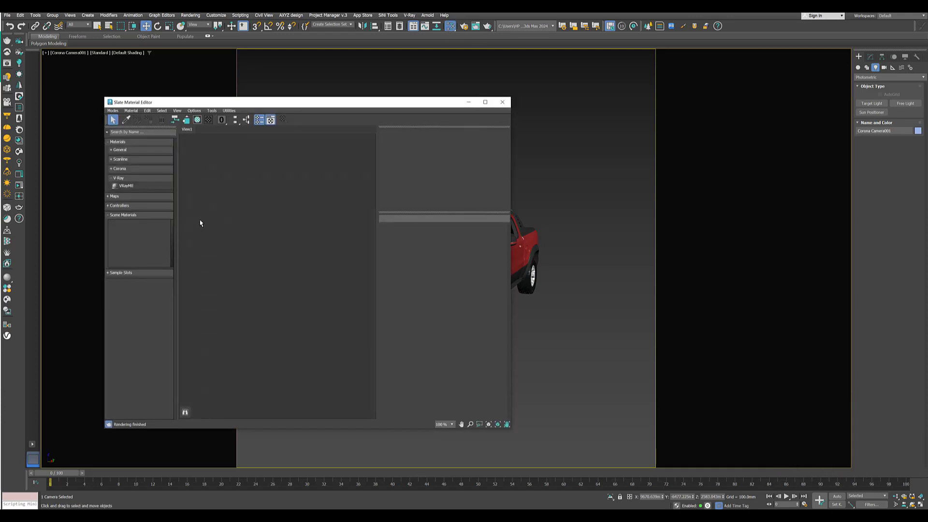
right_click(207, 219)
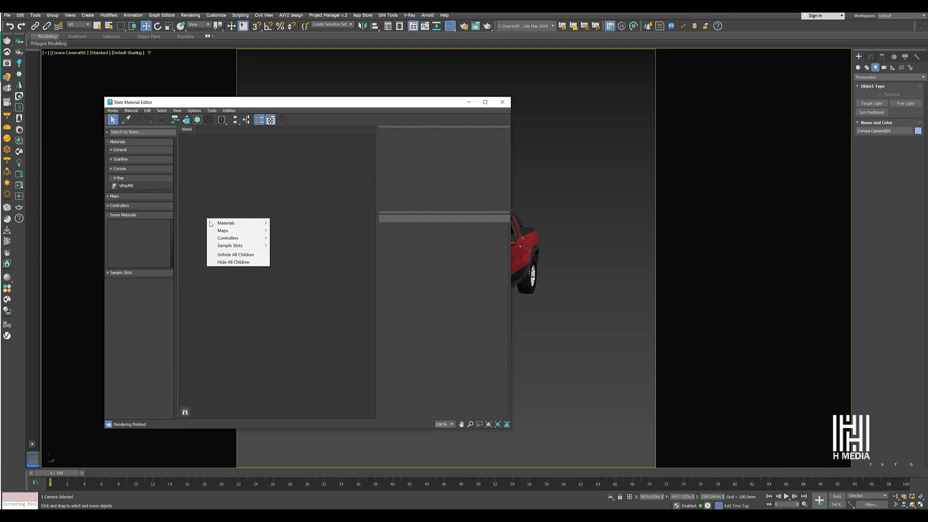
left_click(351, 260)
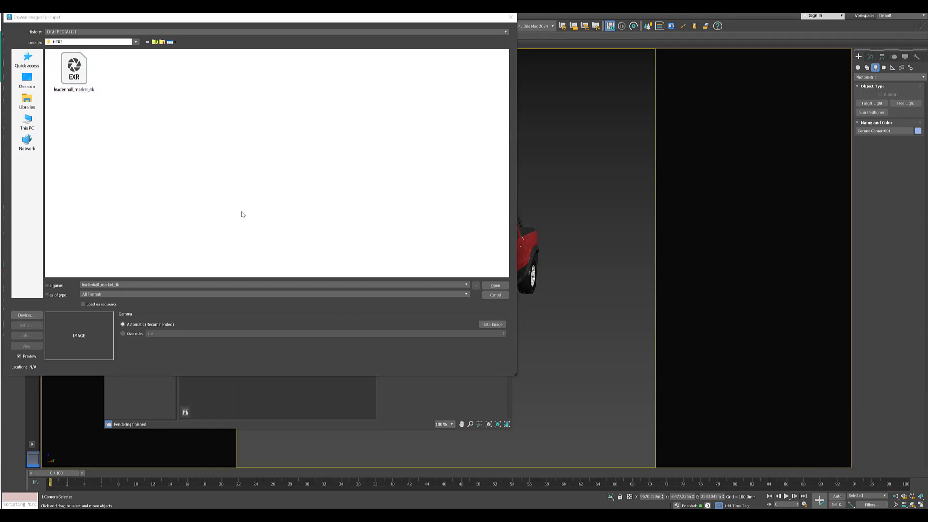
left_click(78, 76)
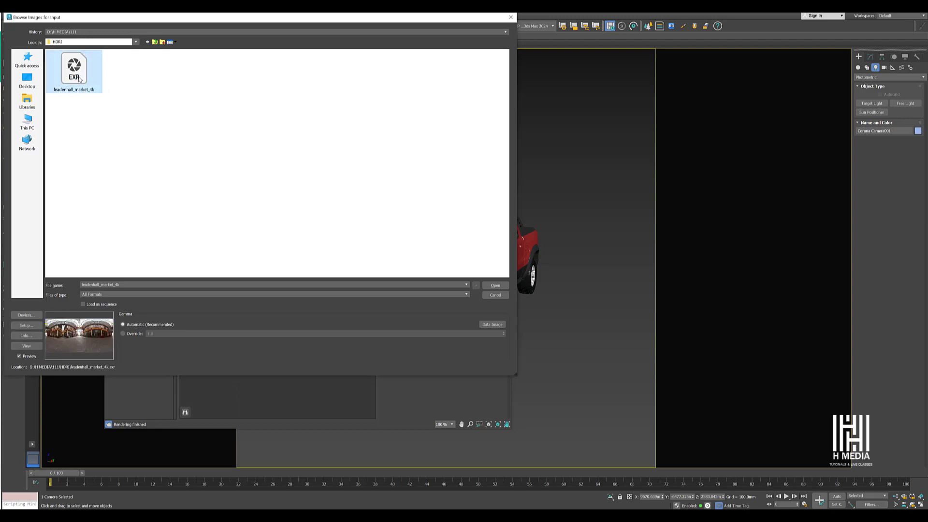
left_click(493, 285)
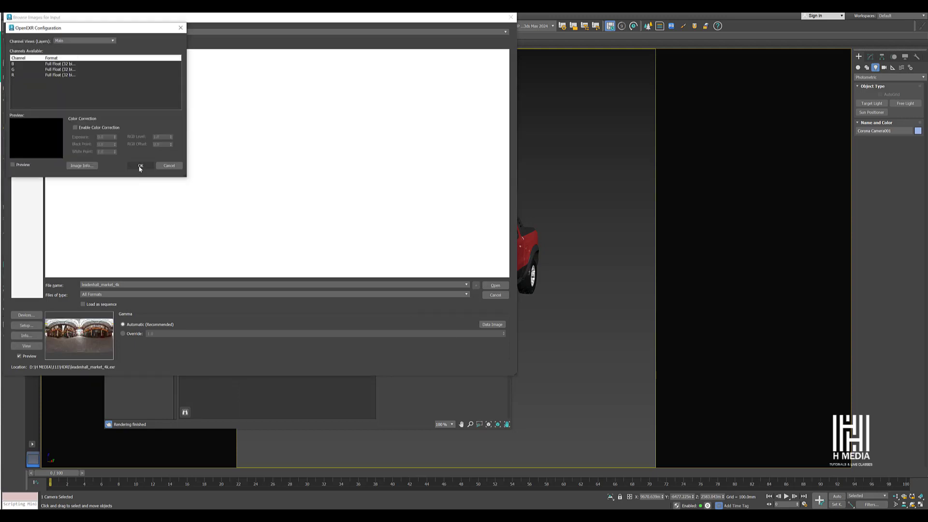
left_click(141, 166)
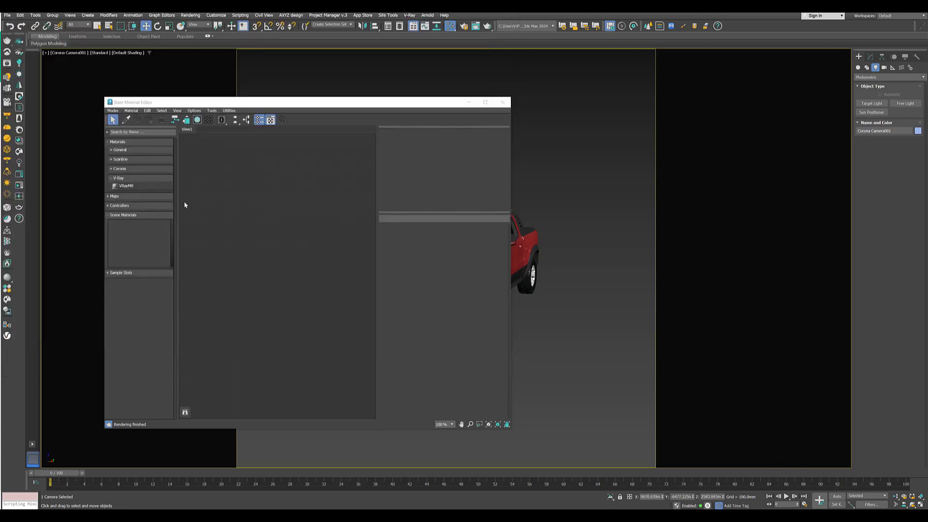
left_click_drag(215, 225, 284, 247)
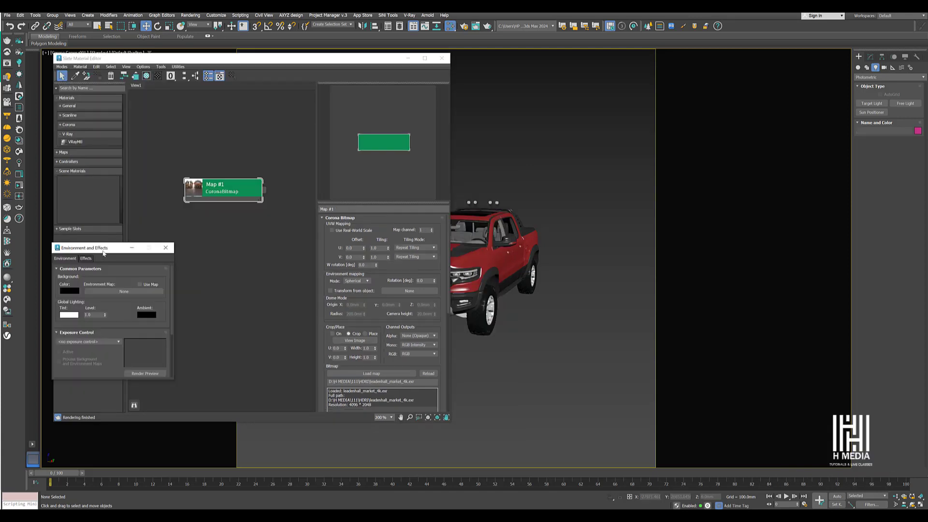
Step: Assign the bitmap to the Environment Map as an instance and turn the street background with about 219.9° rotation and 0.61 U offset
left_click_drag(102, 254, 561, 208)
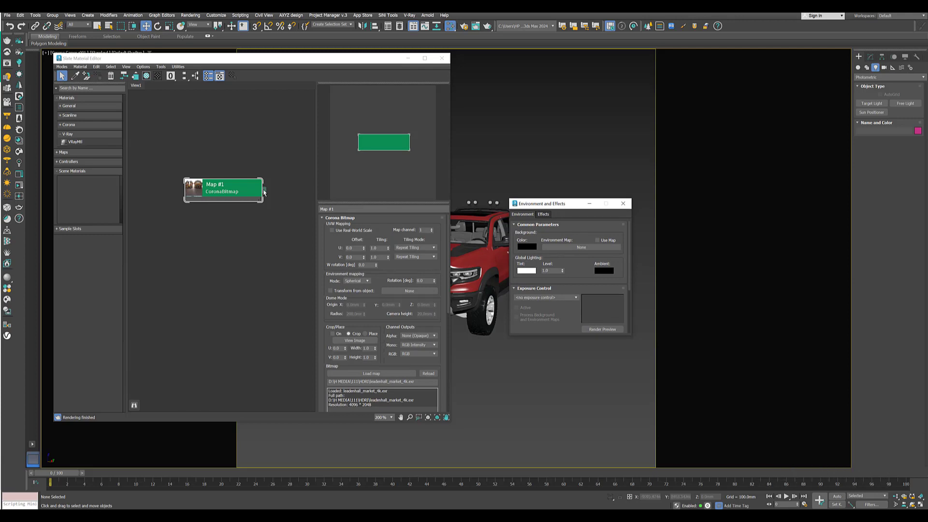
left_click_drag(264, 192, 573, 250)
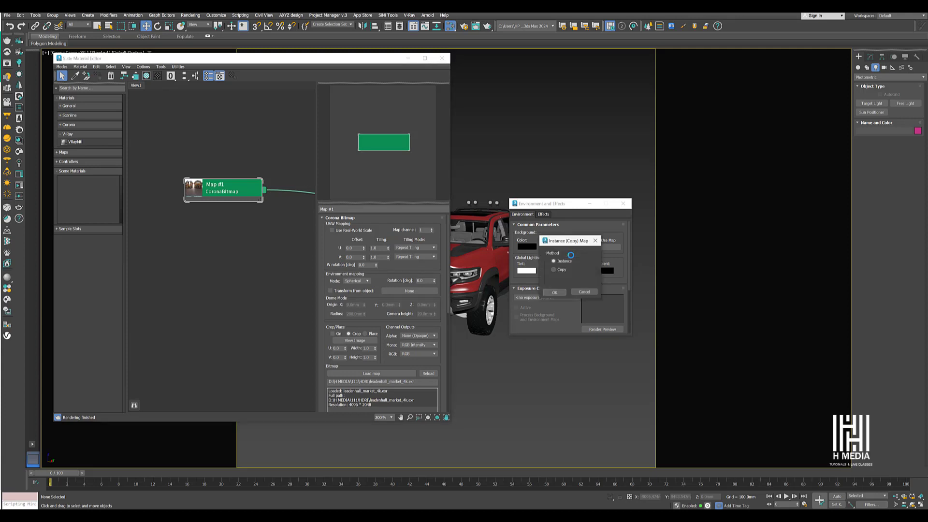
left_click(557, 292)
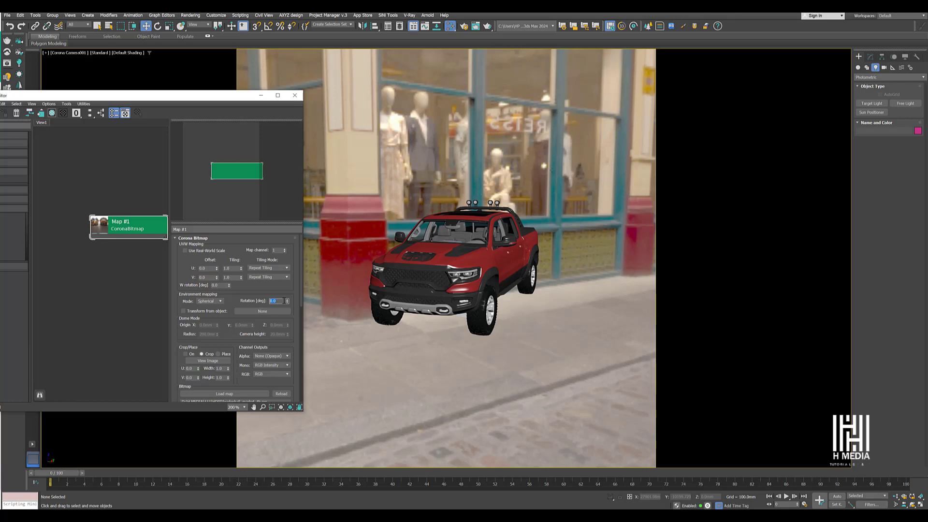
mouse_move(285, 301)
left_mouse_down()
mouse_move(289, 290)
mouse_move(360, 305)
mouse_move(265, 206)
mouse_move(288, 300)
left_mouse_up()
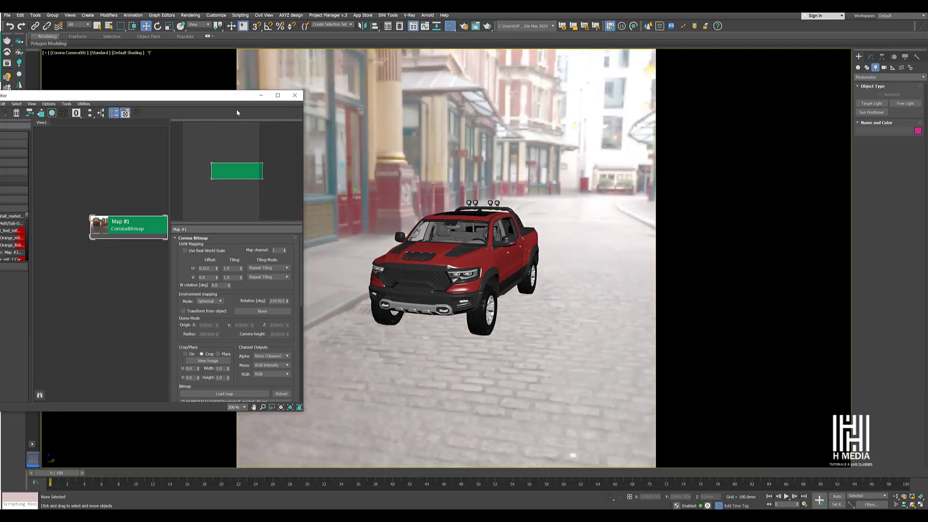
left_click_drag(230, 97, 186, 98)
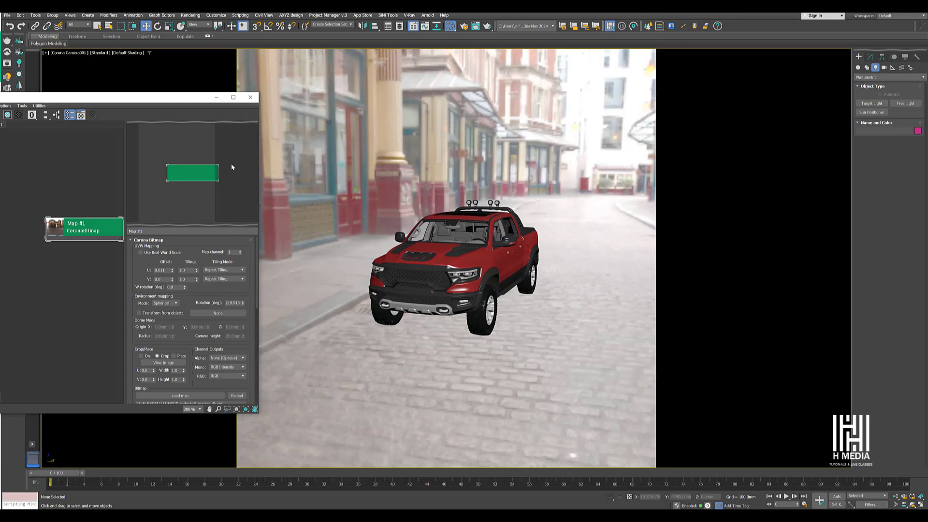
Step: Dolly the camera closer to the truck and adjust the truck's position on the cobbled street
left_click(895, 497)
left_click_drag(535, 352, 535, 312)
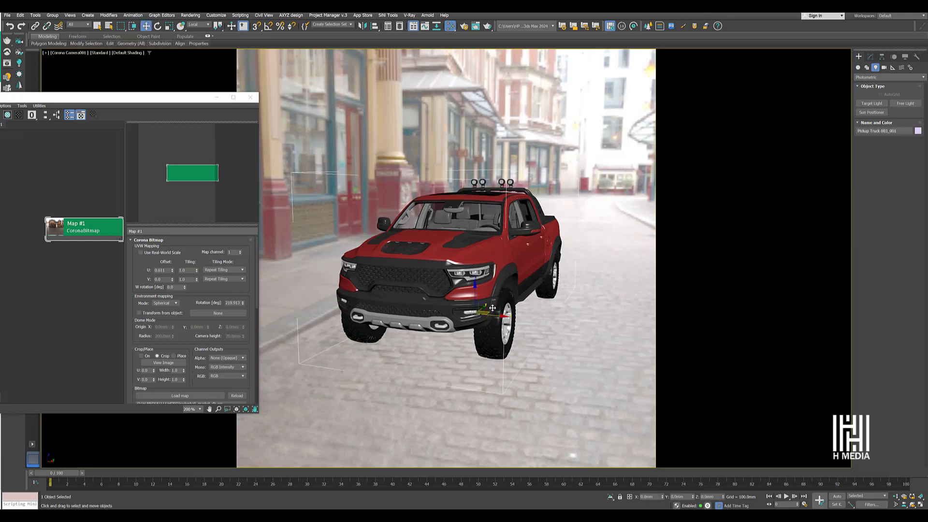
left_click_drag(492, 308, 492, 267)
left_click(512, 369)
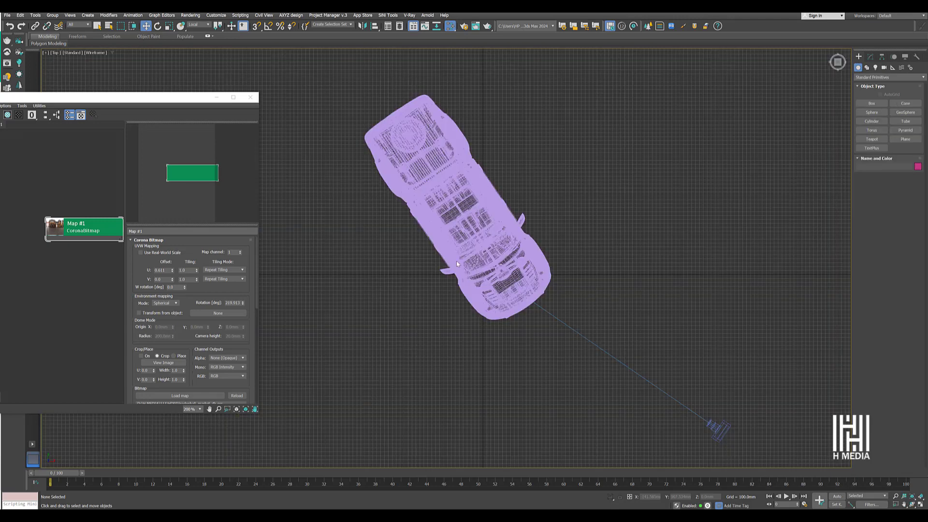
Step: Draw a rectangular ground plane about 13.6 m long and 11.8 m wide around the truck in the top view
left_click(905, 139)
scroll(381, 203, "down", 3)
left_click_drag(321, 77, 554, 344)
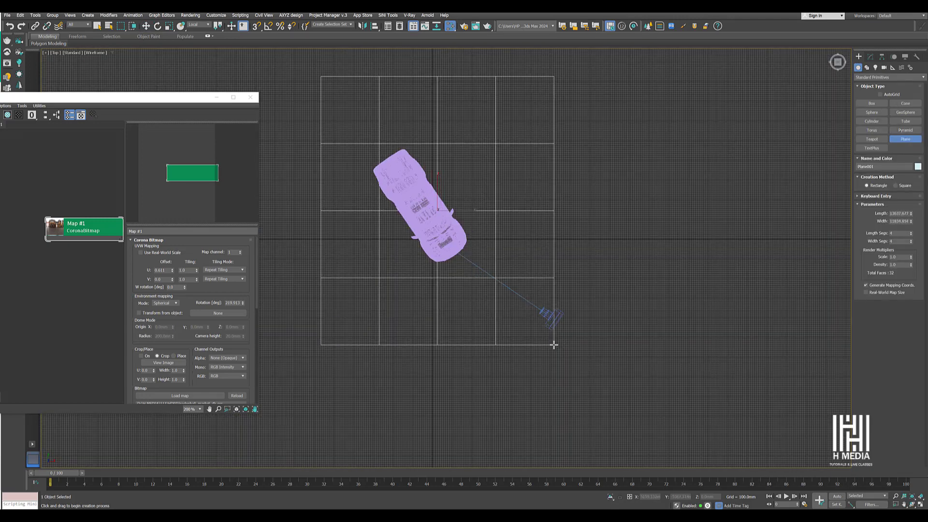
right_click(494, 264)
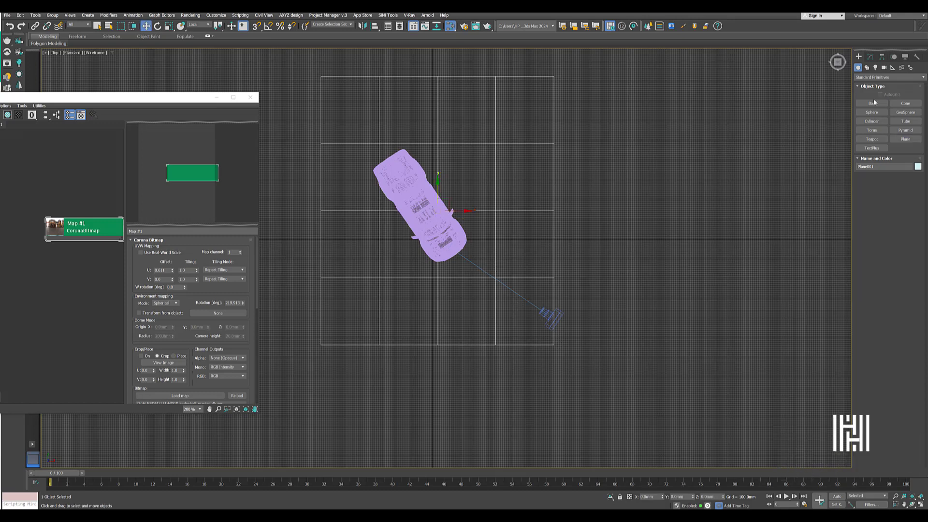
Step: Reduce the plane's length and width segments to 1 each and display the top view shaded
left_click(871, 57)
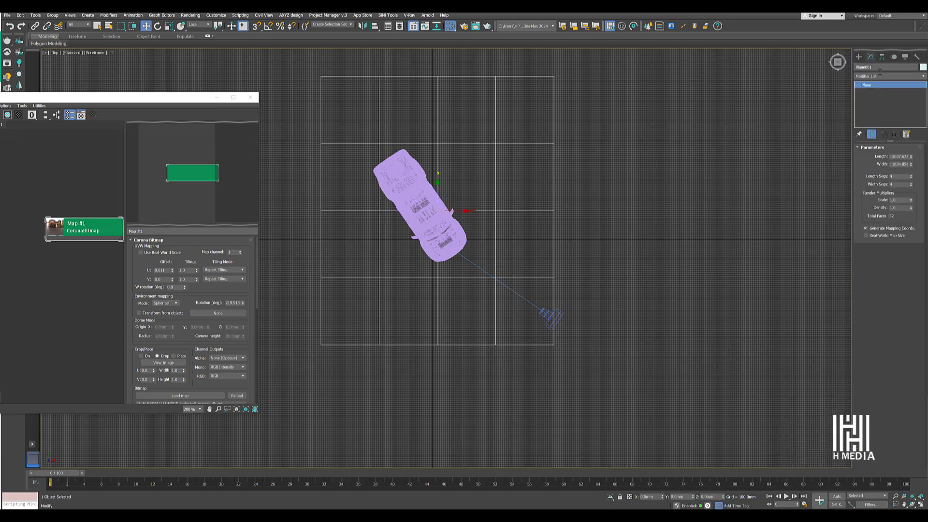
right_click(911, 177)
right_click(912, 185)
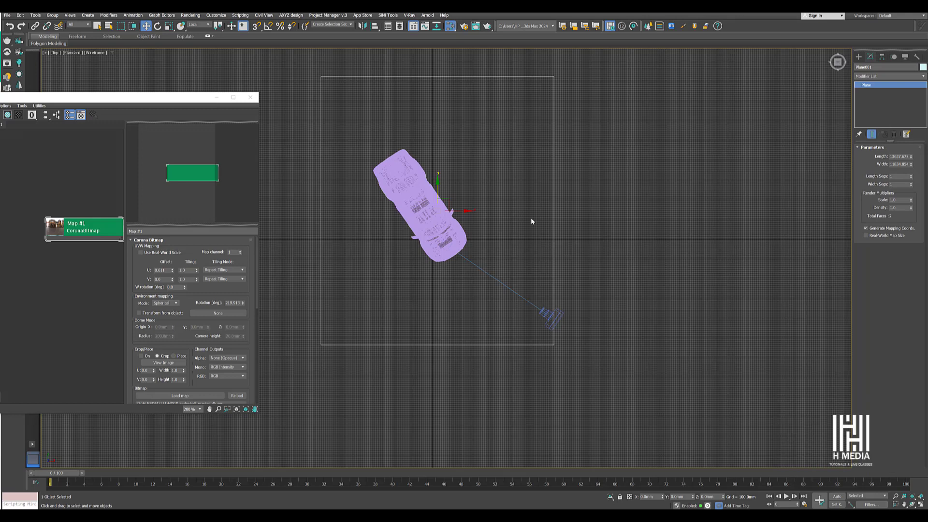
middle_click_drag(528, 241, 526, 271)
key("F3")
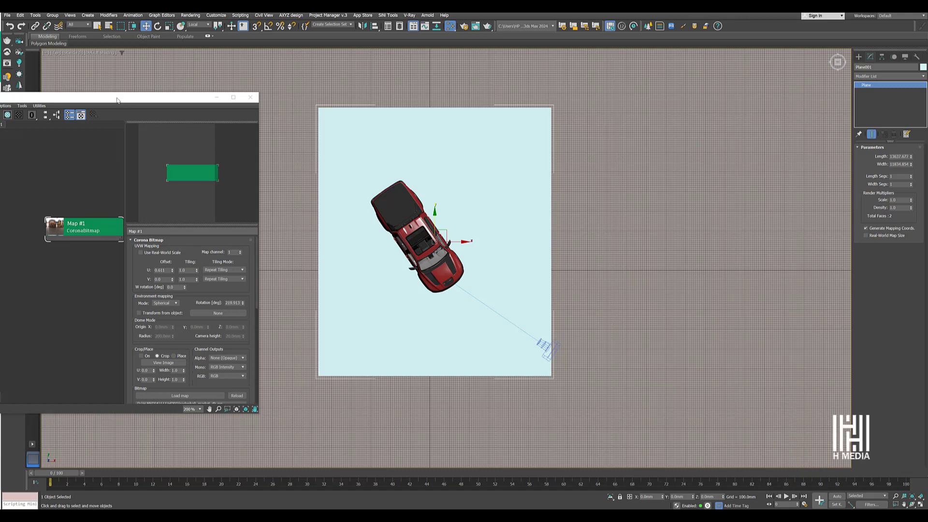
Step: Create a CoronaShadowCatcherMtl material and connect the Corona Bitmap map to its Backplate input
left_click_drag(117, 99, 179, 73)
right_click(107, 255)
mouse_move(160, 256)
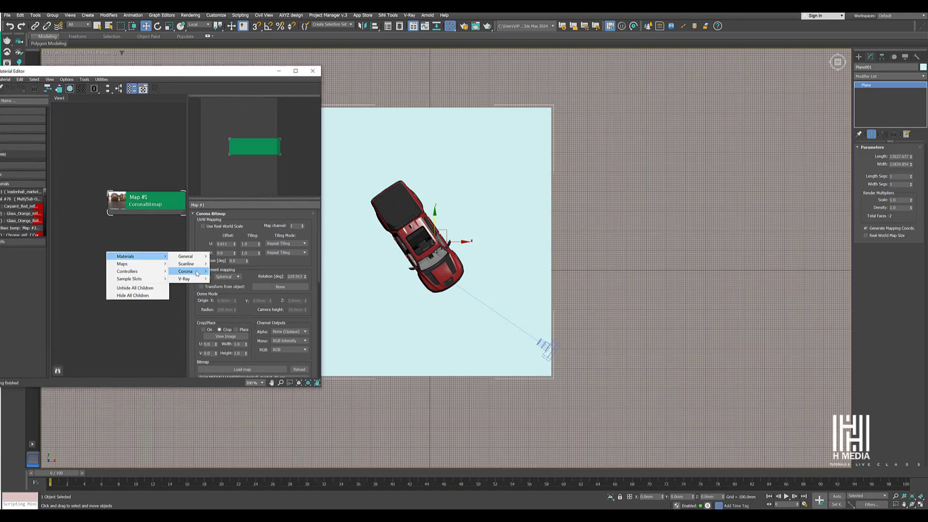
mouse_move(207, 274)
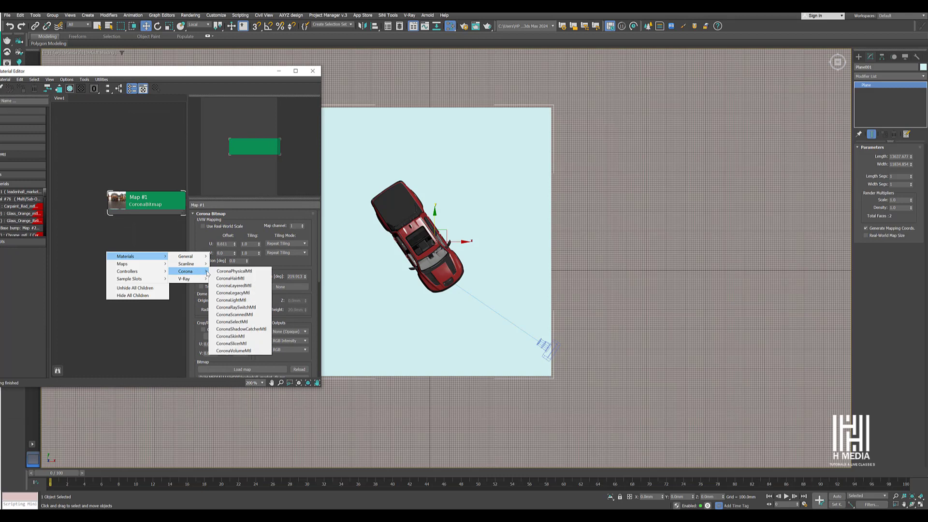
left_click(247, 330)
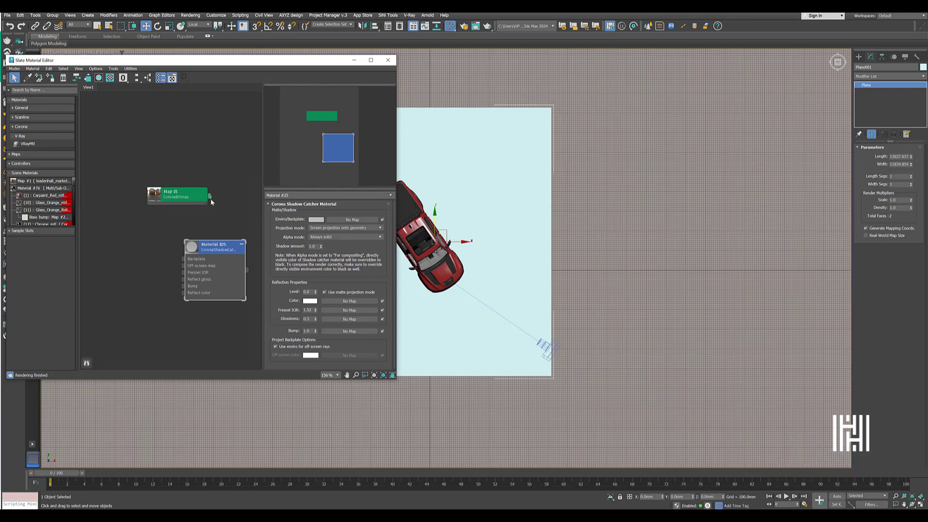
left_click_drag(191, 248, 184, 261)
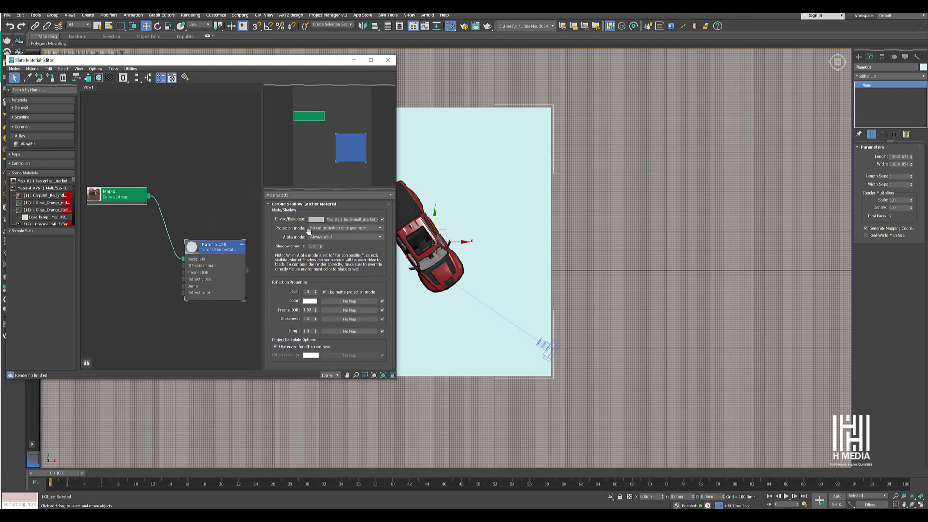
Step: Set the shadow catcher's projection mode to Enviro projection onto geometry and connect the bitmap to its Reflect gloss, Bump and Reflect color inputs
mouse_move(333, 232)
left_click(332, 228)
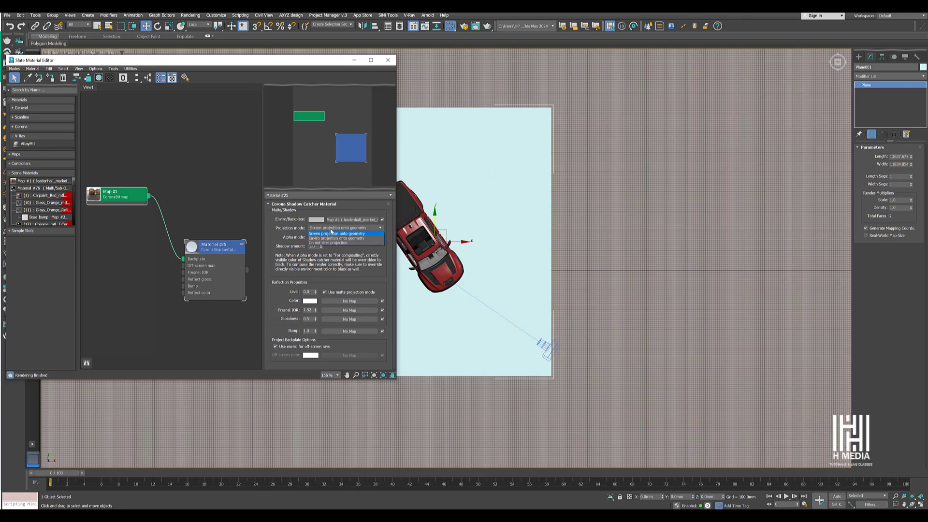
left_click(361, 239)
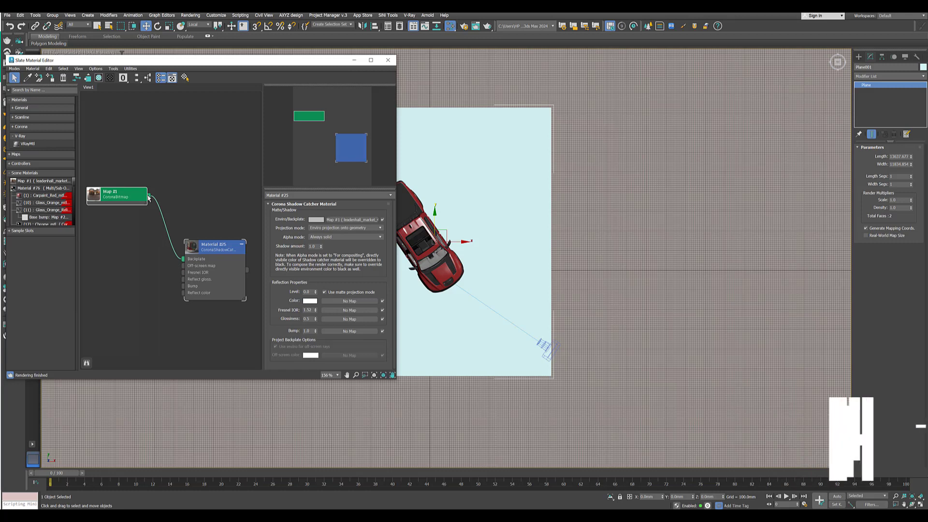
left_click_drag(148, 198, 183, 286)
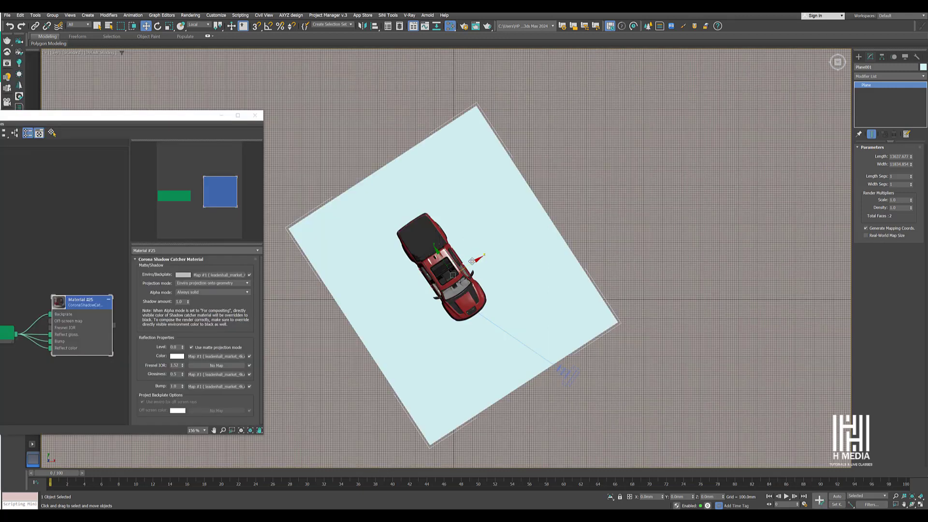
Step: Show the scene in perspective and assign the shadow catcher material to the ground plane under the truck
key("p")
middle_click_drag(513, 266, 466, 249, "alt")
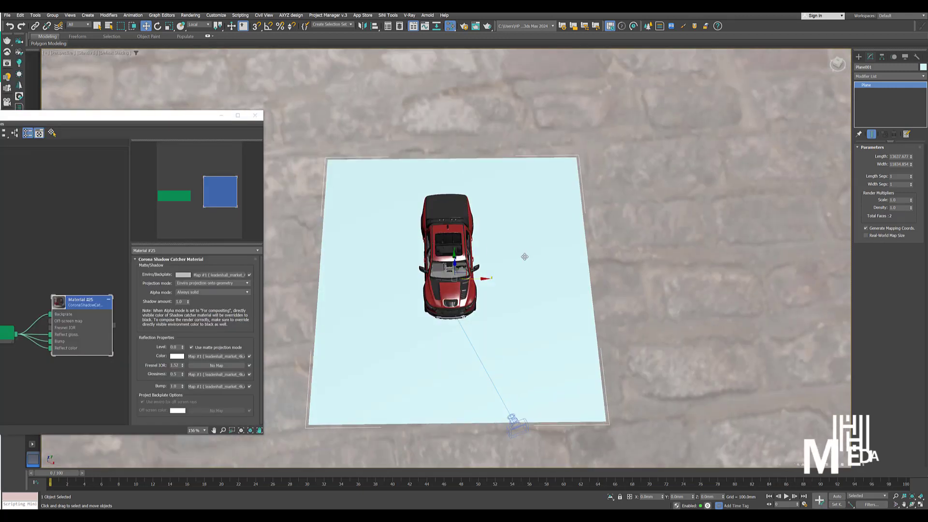
left_click_drag(82, 272, 113, 369)
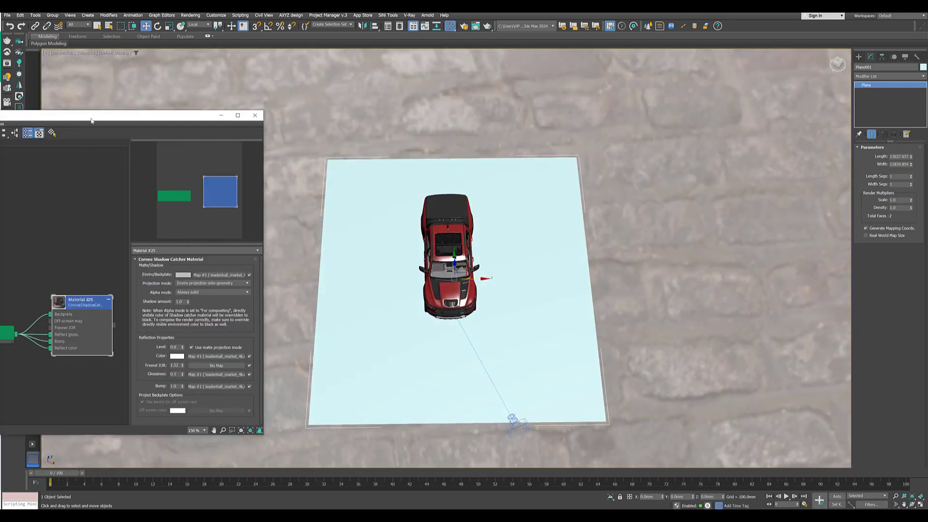
left_click_drag(91, 121, 175, 120)
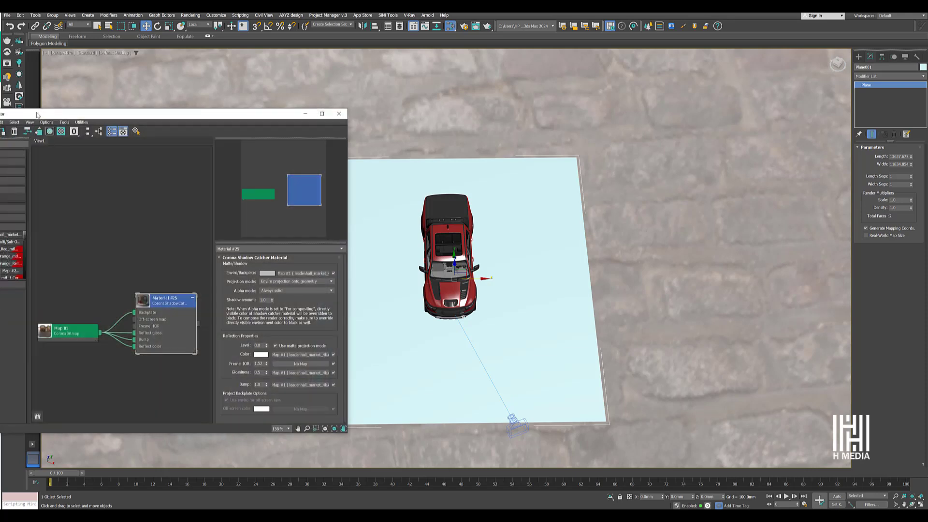
left_click_drag(37, 114, 80, 107)
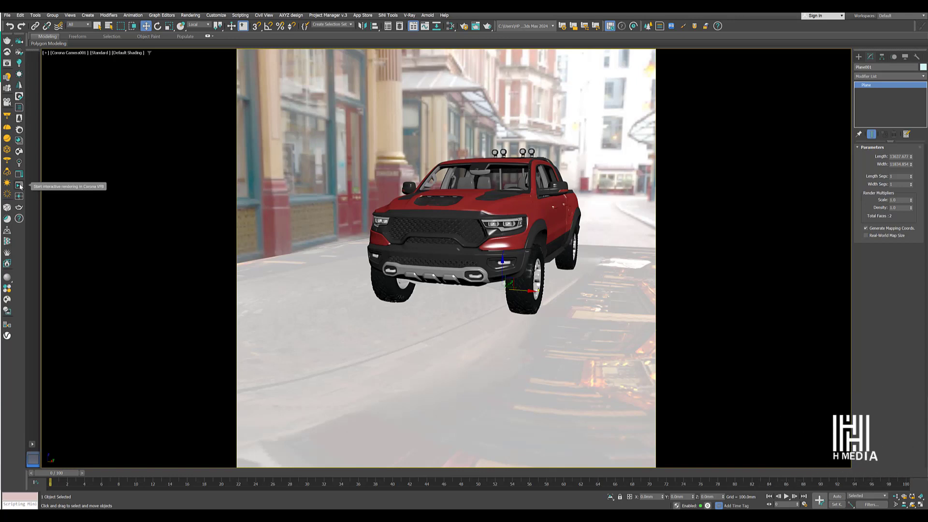
Step: Start interactive rendering of the Corona camera view and enlarge the frame buffer window
left_click(20, 186)
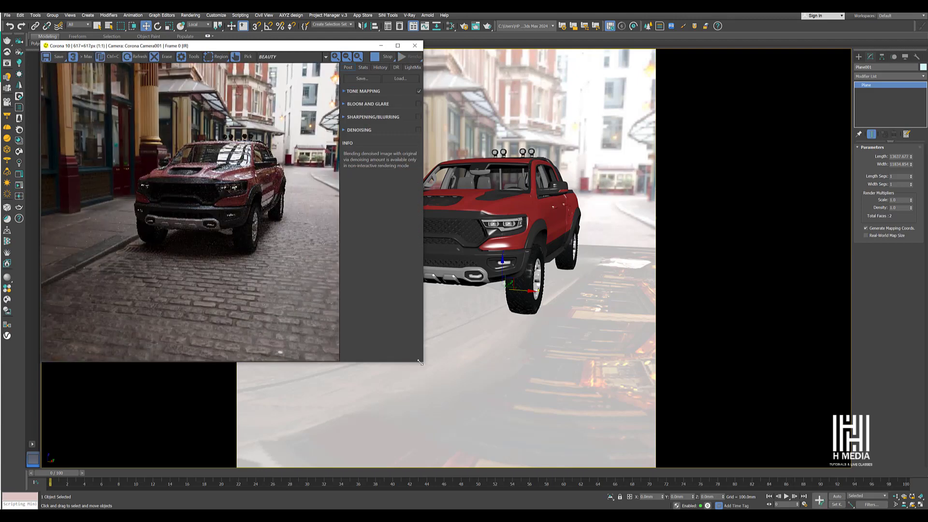
left_click_drag(419, 365, 479, 451)
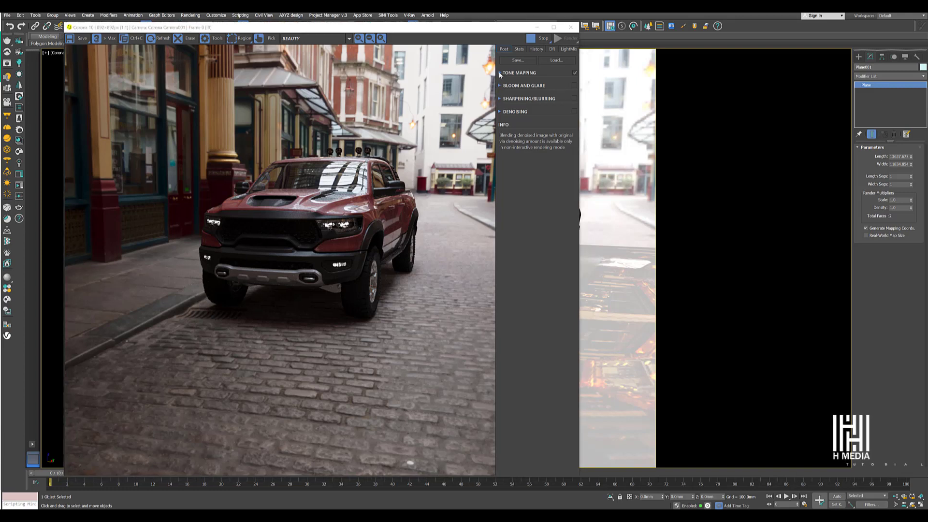
Step: Set the render's exposure to 1.231, white balance to about 6164, green-magenta tint to -0.08 and contrast to 3, and enable bloom and glare
left_click(500, 73)
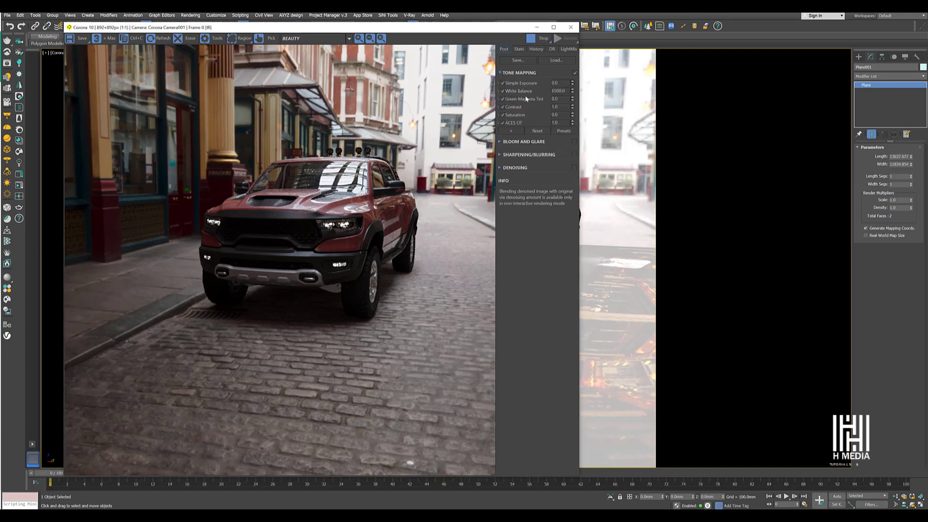
left_click_drag(572, 83, 571, 27)
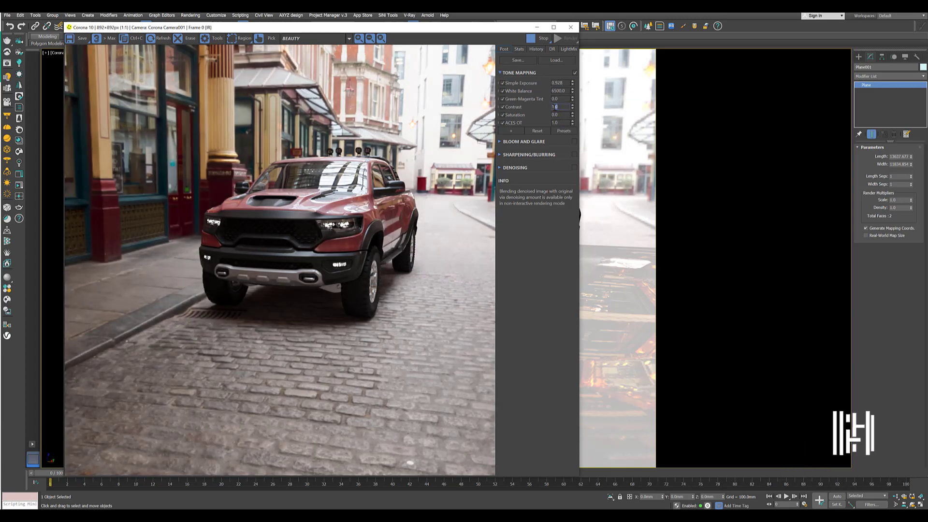
left_click_drag(559, 107, 572, 102)
type("3")
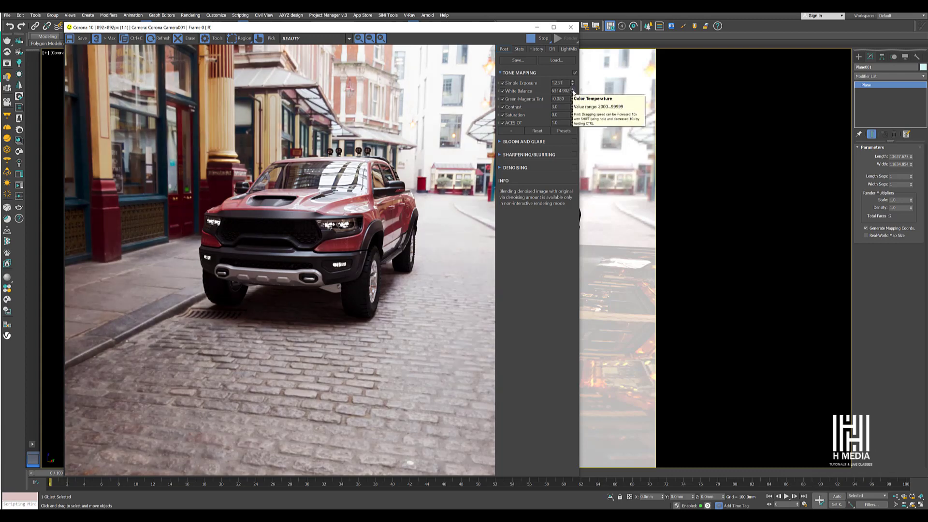
left_click_drag(572, 91, 575, 144)
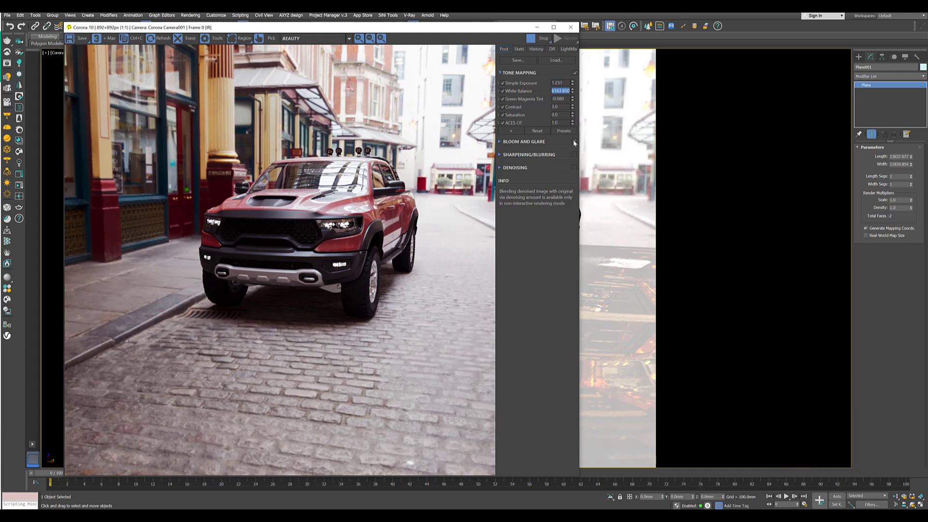
left_click(574, 142)
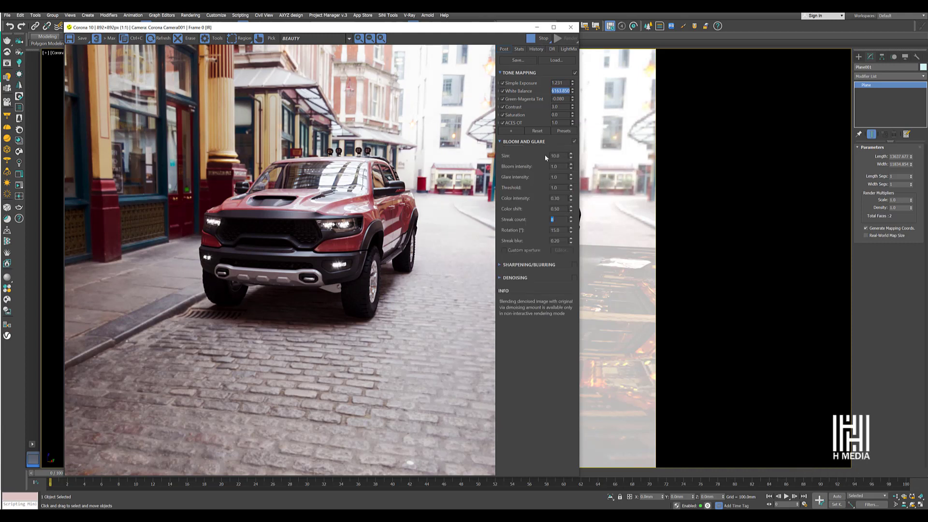
key("Tab")
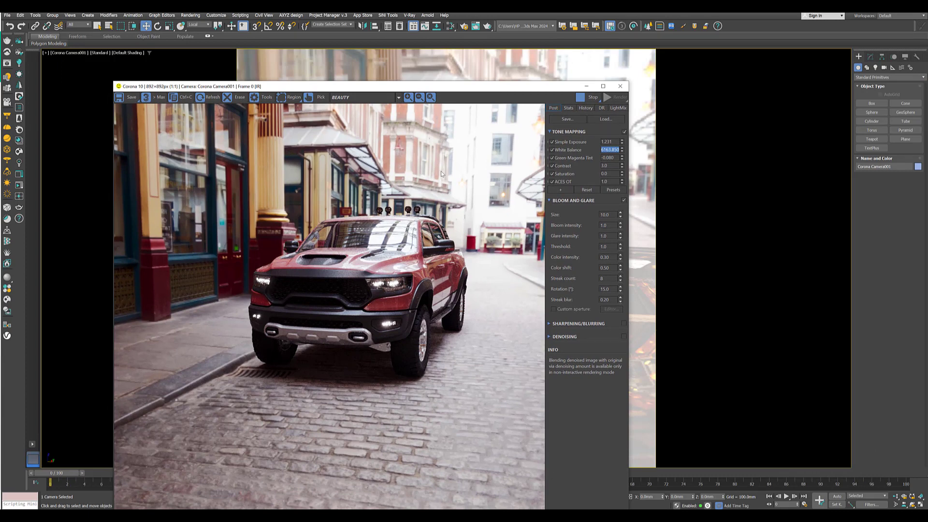
Step: Enable automatic vertical tilt on the Corona camera and orbit it around the truck to a different render angle
left_click(70, 53)
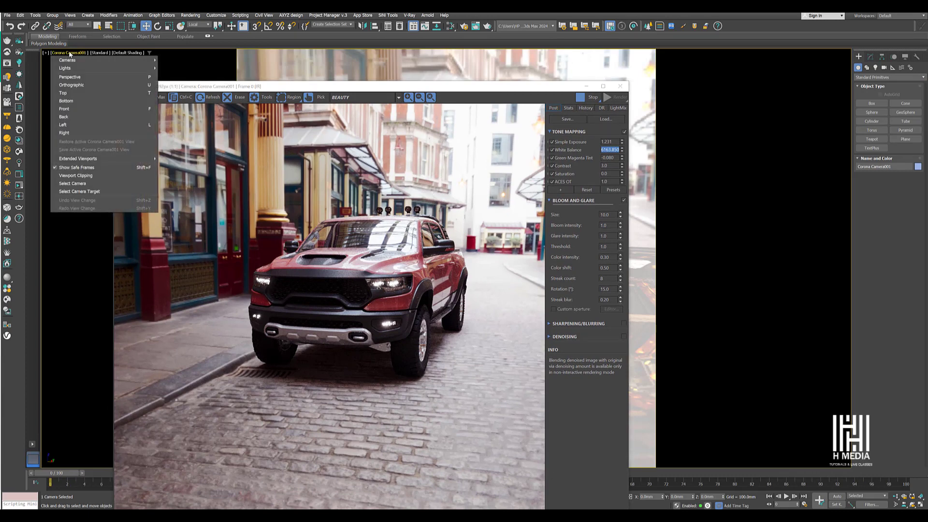
left_click(72, 184)
left_click(870, 56)
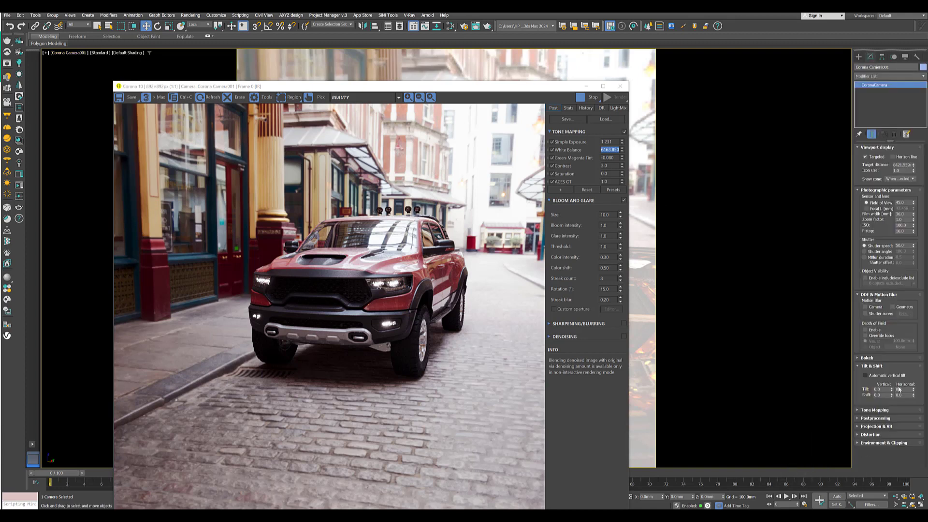
left_click(872, 375)
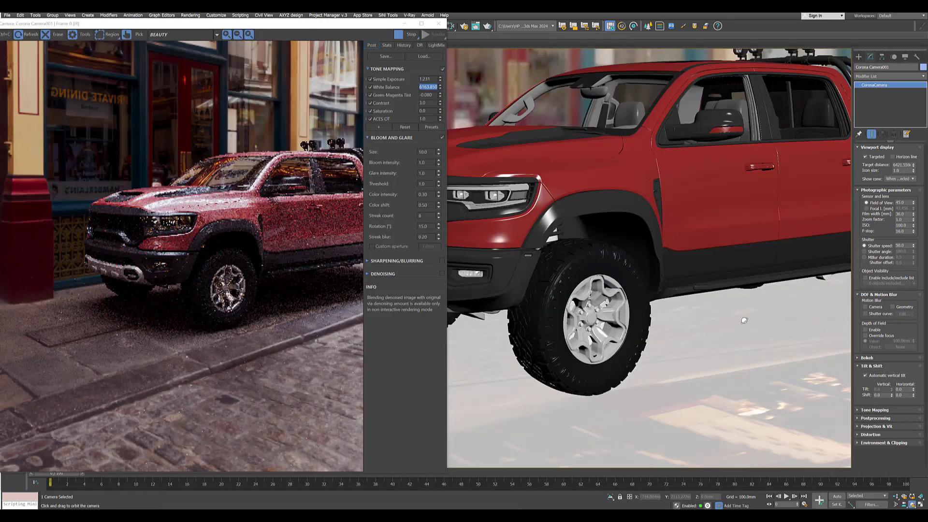
left_click_drag(747, 321, 543, 305)
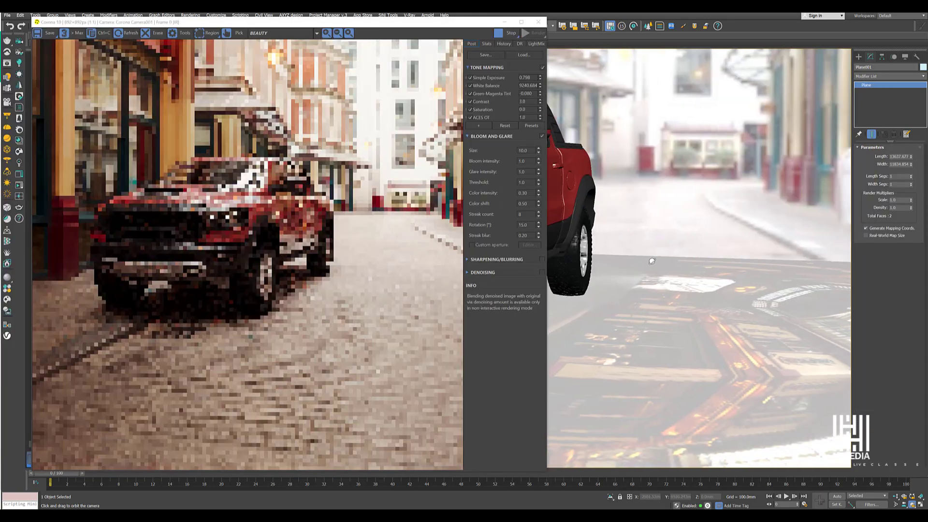